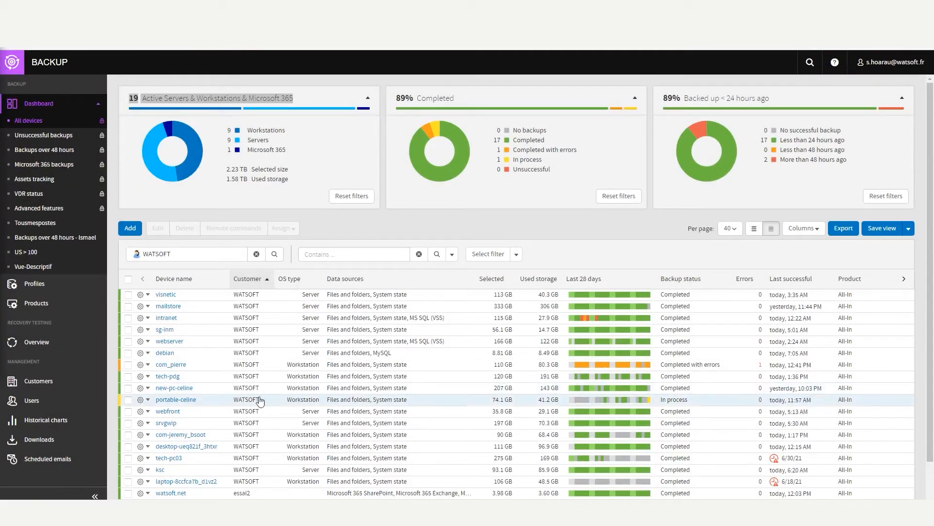
- Download the latest Windows x64 version of Recovery Console
{"action": "left_click", "coordinate": [35, 440]}
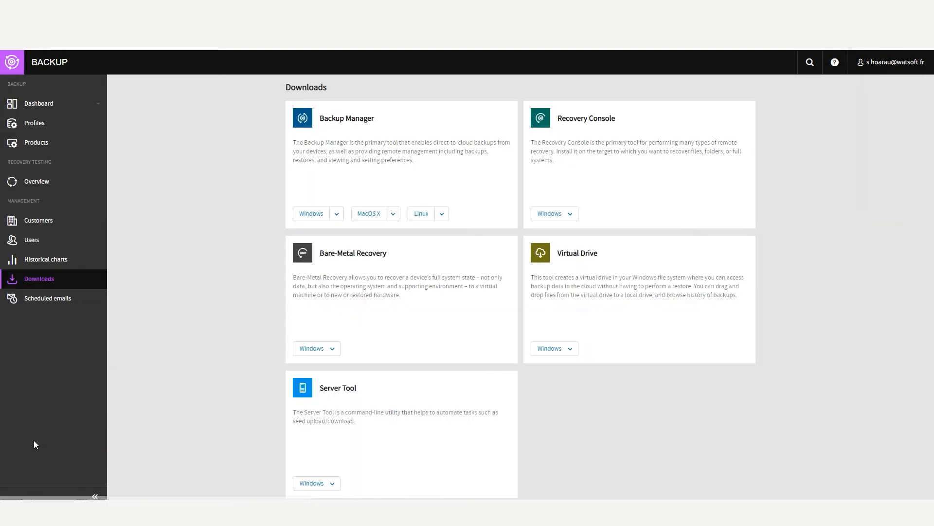
{"action": "left_click", "coordinate": [576, 219]}
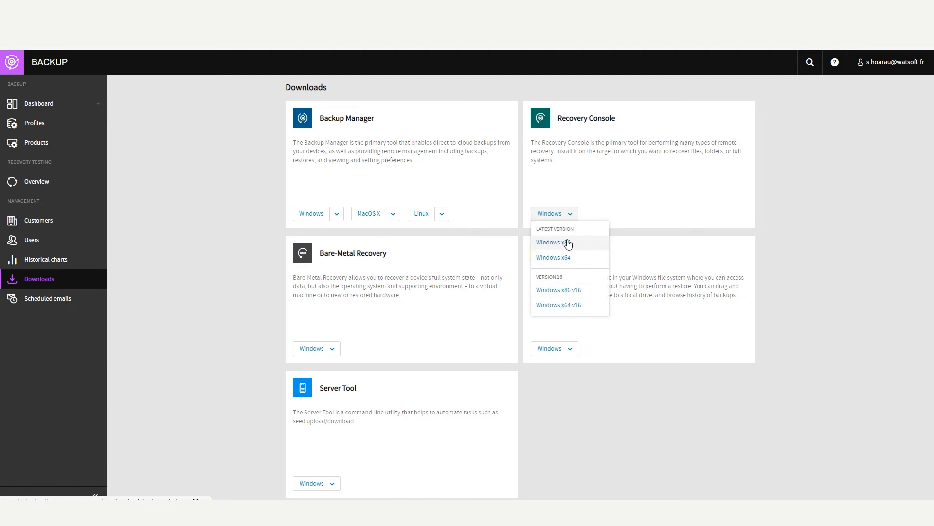
{"action": "left_click", "coordinate": [565, 259]}
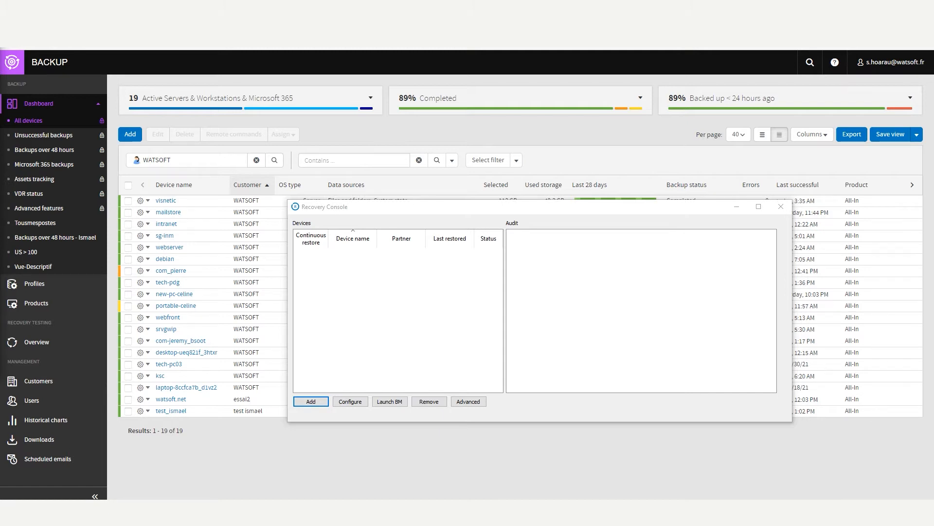
- Begin adding a device in Recovery Console, pasting the device name copied from the dashboard properties of desktop-ueq821f_3htxr
{"action": "left_click", "coordinate": [310, 401]}
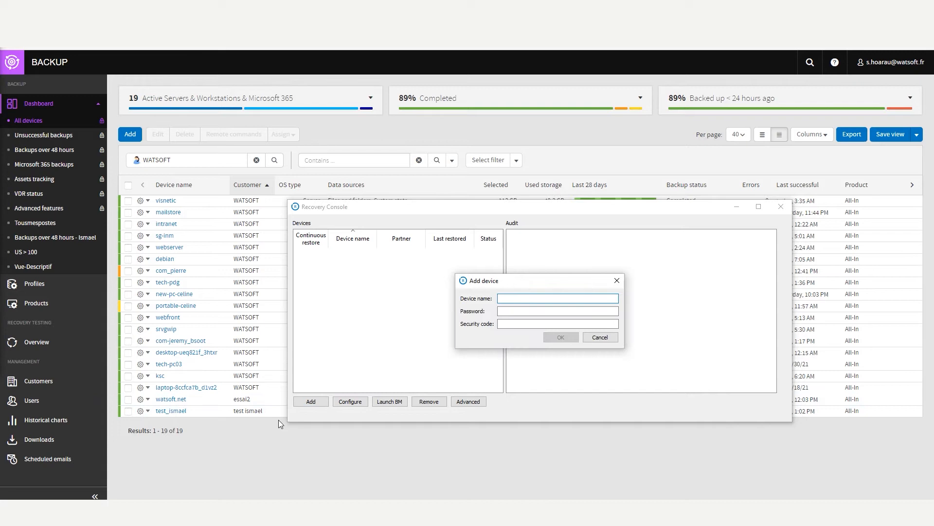
{"action": "left_click", "coordinate": [225, 451]}
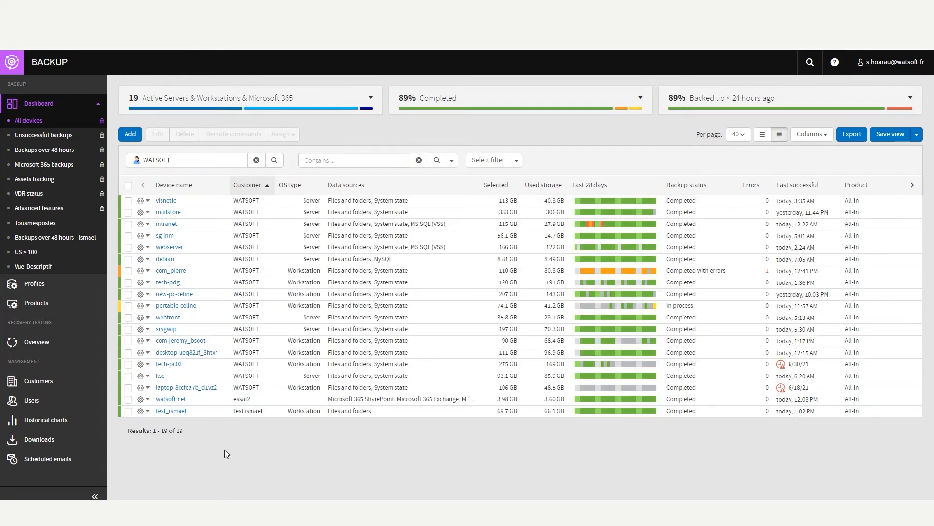
{"action": "left_click", "coordinate": [211, 352]}
{"action": "left_click", "coordinate": [349, 142]}
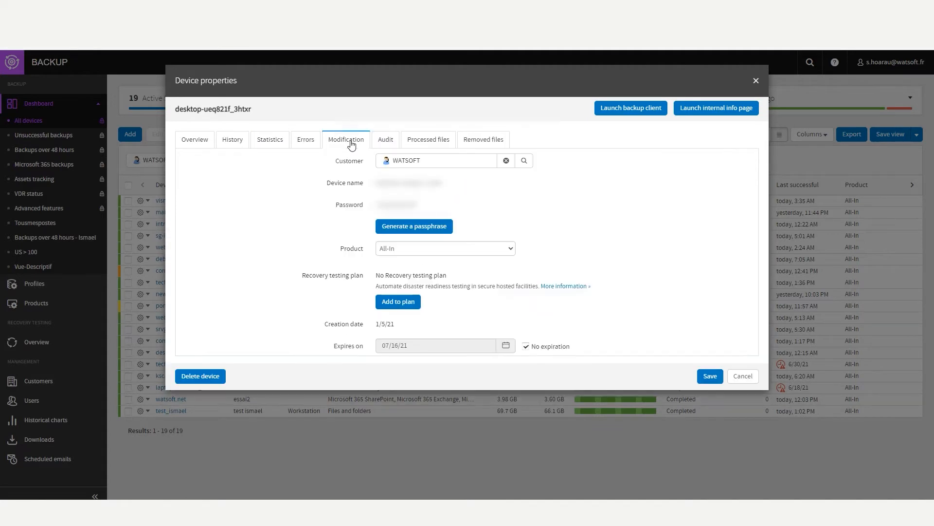
{"action": "triple_click", "coordinate": [432, 183]}
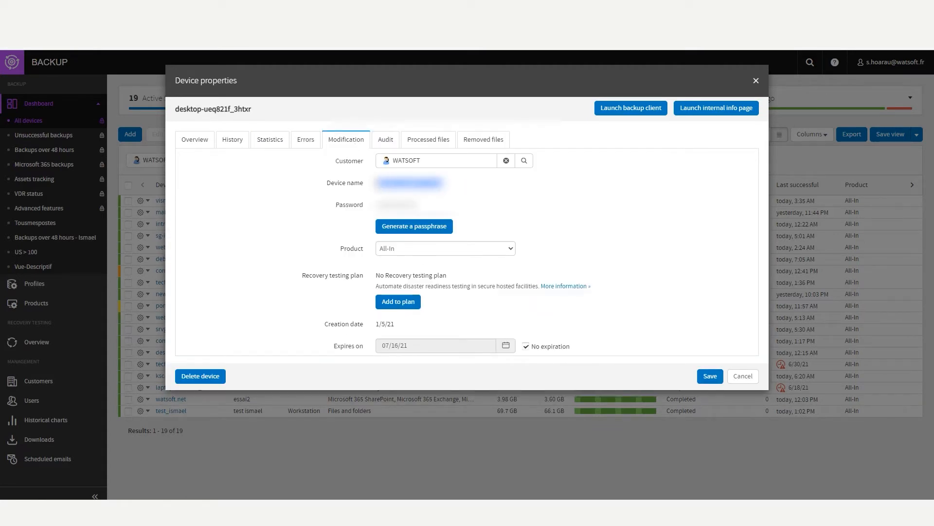
{"action": "left_click", "coordinate": [304, 509]}
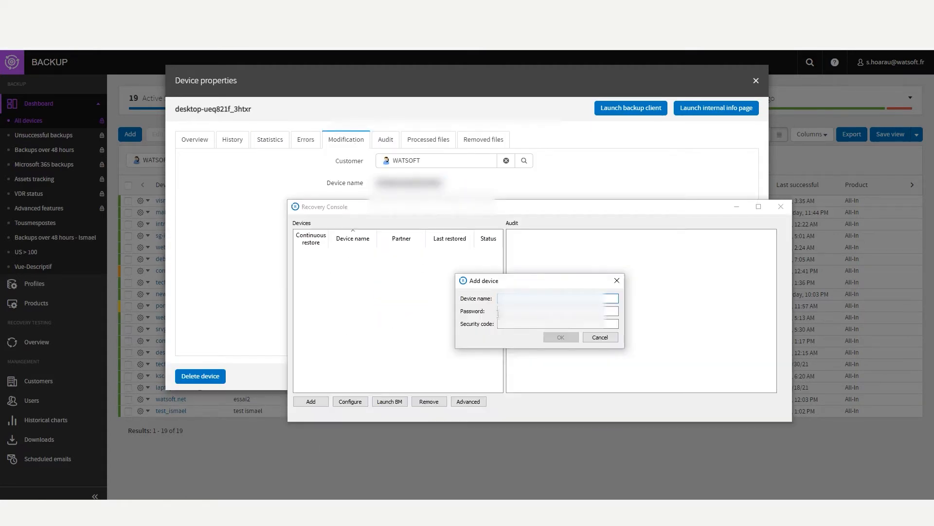
{"action": "key", "text": "ctrl+v"}
- Copy the device password from the dashboard's device properties into the password field of the new Recovery Console device
{"action": "left_click", "coordinate": [244, 294]}
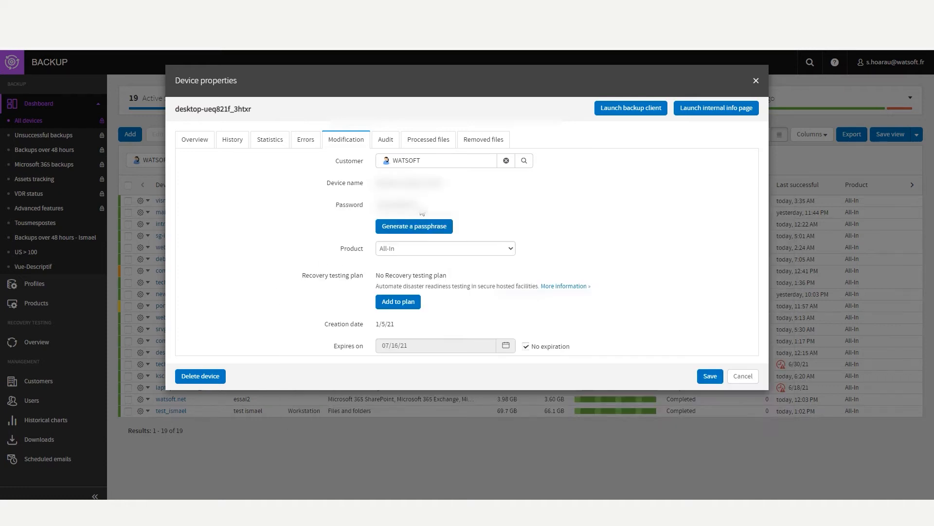
{"action": "left_click_drag", "start_coordinate": [417, 206], "coordinate": [377, 210]}
{"action": "left_click", "coordinate": [266, 497]}
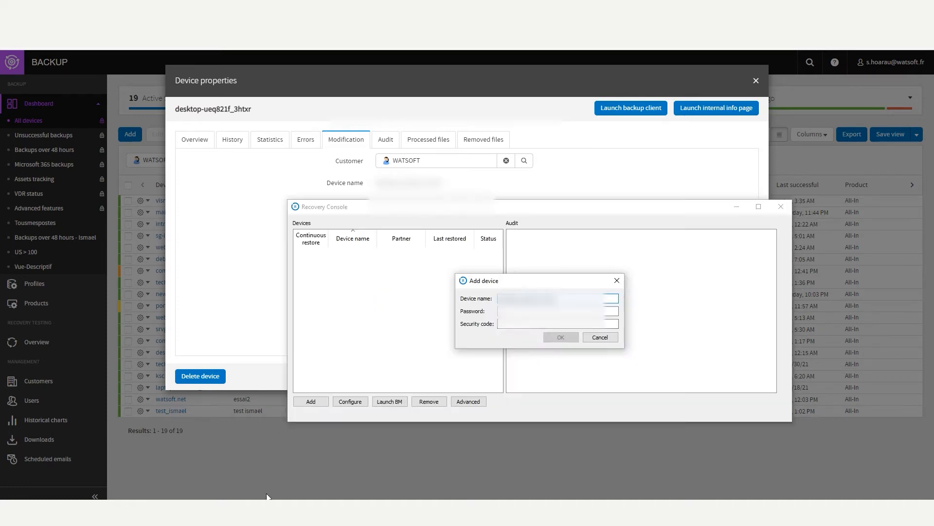
{"action": "left_click", "coordinate": [545, 311]}
{"action": "key", "text": "ctrl+v"}
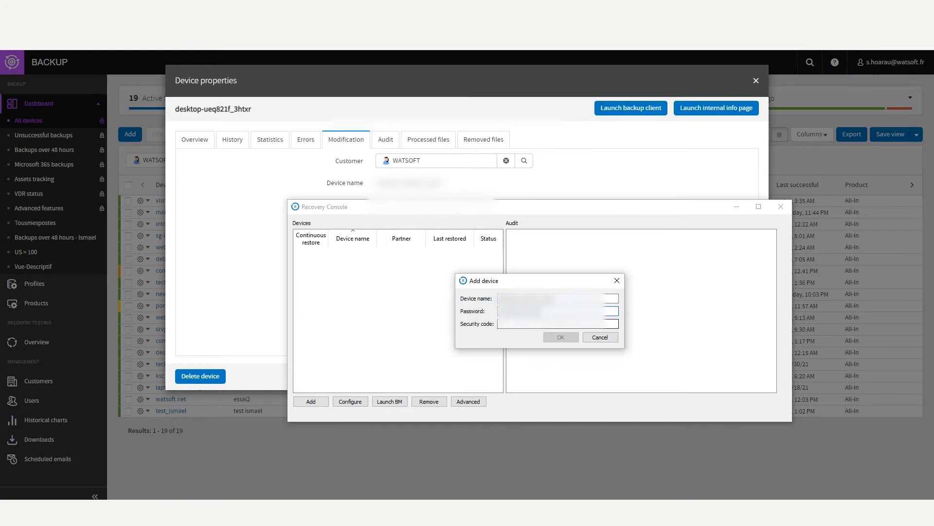
- Generate a passphrase for the device, paste it as the security code in Recovery Console, add the device and close the passphrase
{"action": "left_click", "coordinate": [236, 296]}
{"action": "left_click", "coordinate": [437, 226]}
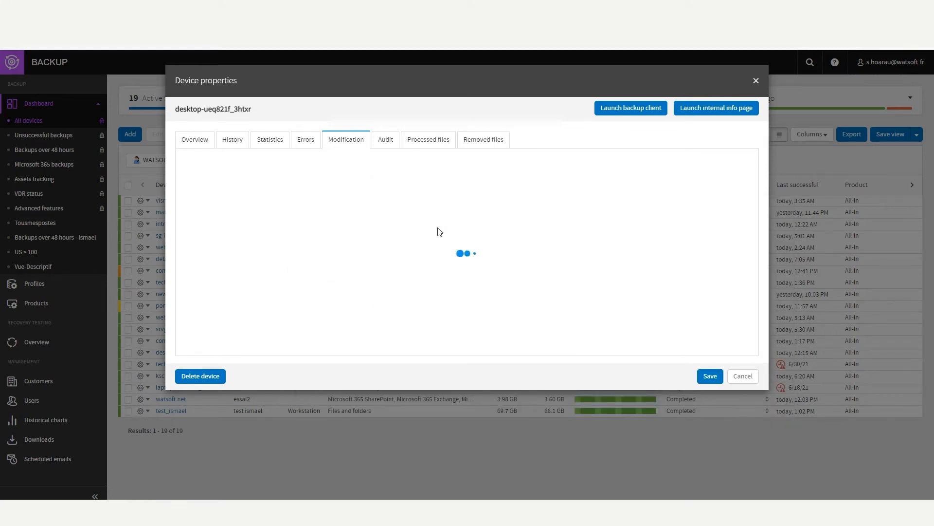
{"action": "left_click", "coordinate": [530, 173]}
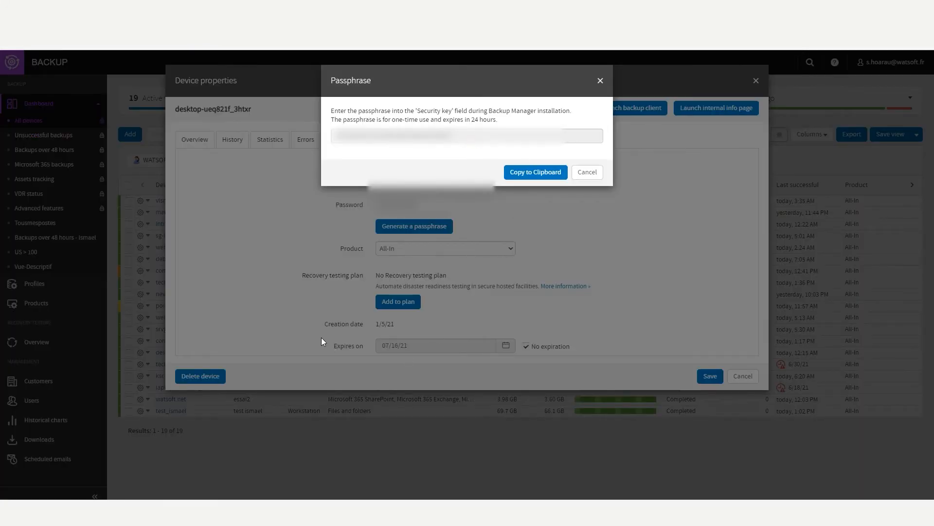
{"action": "left_click", "coordinate": [332, 508]}
{"action": "left_click", "coordinate": [514, 325]}
{"action": "key", "text": "ctrl+v"}
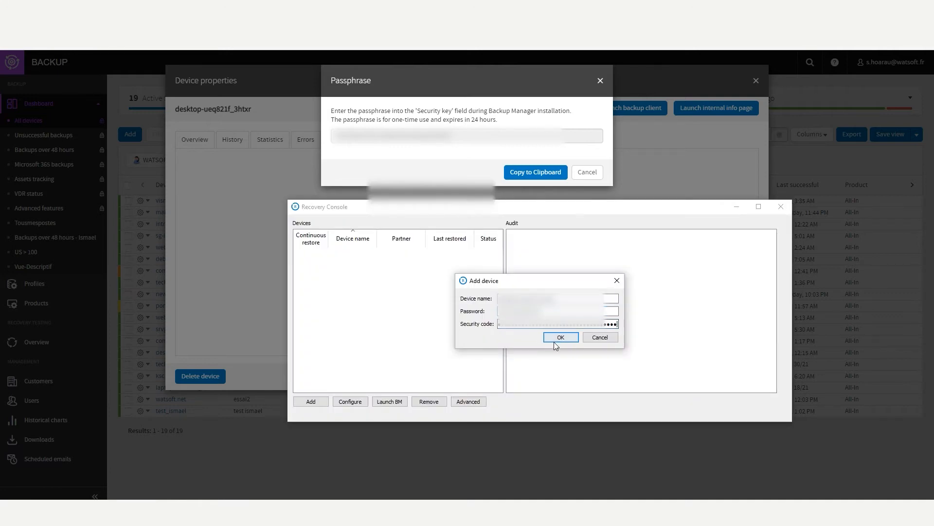
{"action": "left_click", "coordinate": [560, 340]}
{"action": "left_click", "coordinate": [587, 172]}
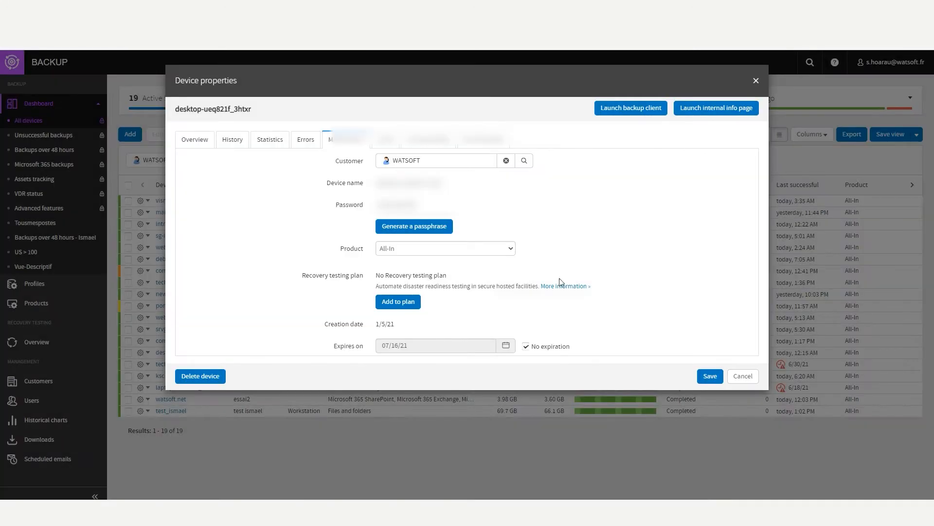
- Return to Recovery Console and allow Backup Functional Process through the firewall on domain networks
{"action": "mouse_move", "coordinate": [316, 465]}
{"action": "left_click", "coordinate": [273, 467]}
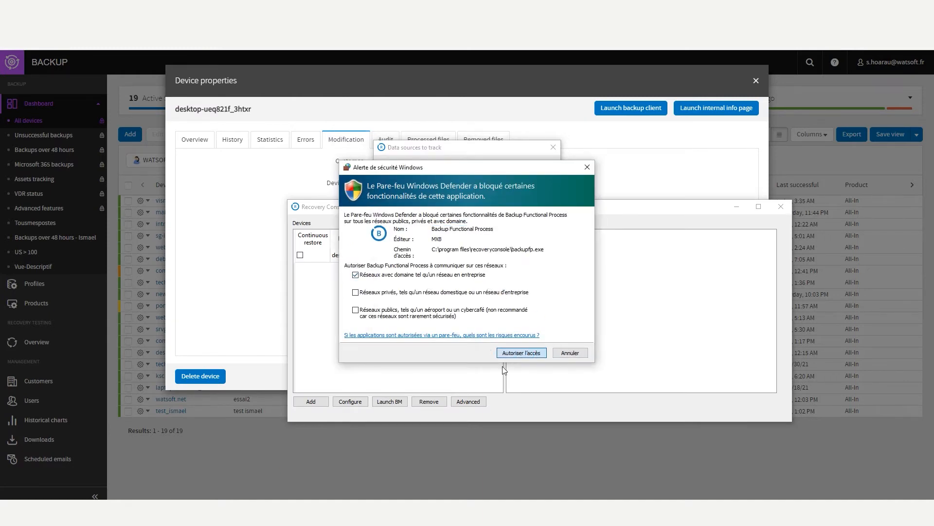
{"action": "left_click", "coordinate": [521, 354]}
- Track the Files and folders and Virtual disaster recovery data sources for the device, and leave its restore settings
{"action": "left_click", "coordinate": [385, 175]}
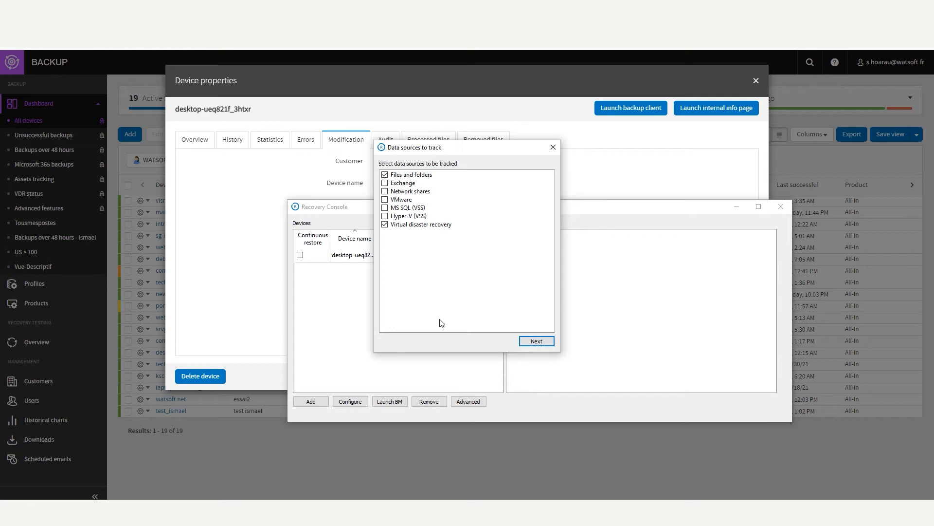
{"action": "left_click", "coordinate": [536, 341]}
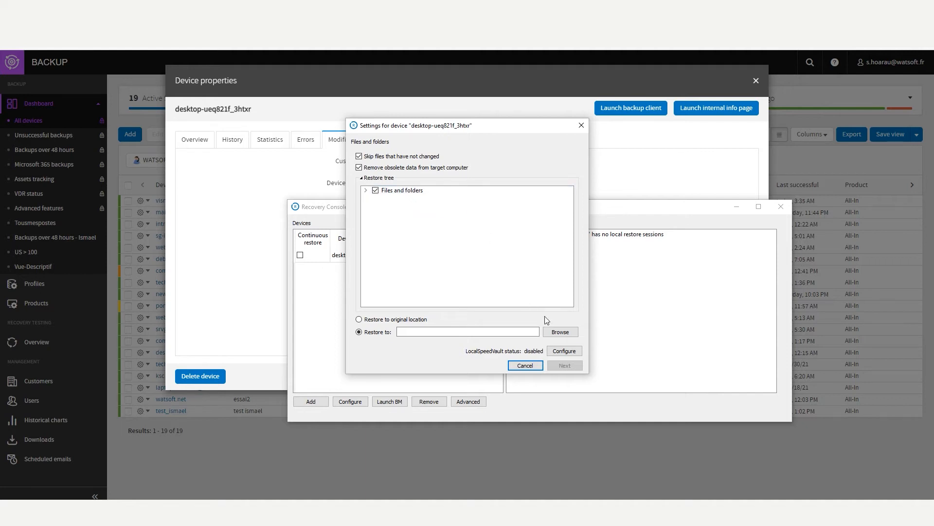
{"action": "left_click", "coordinate": [557, 333]}
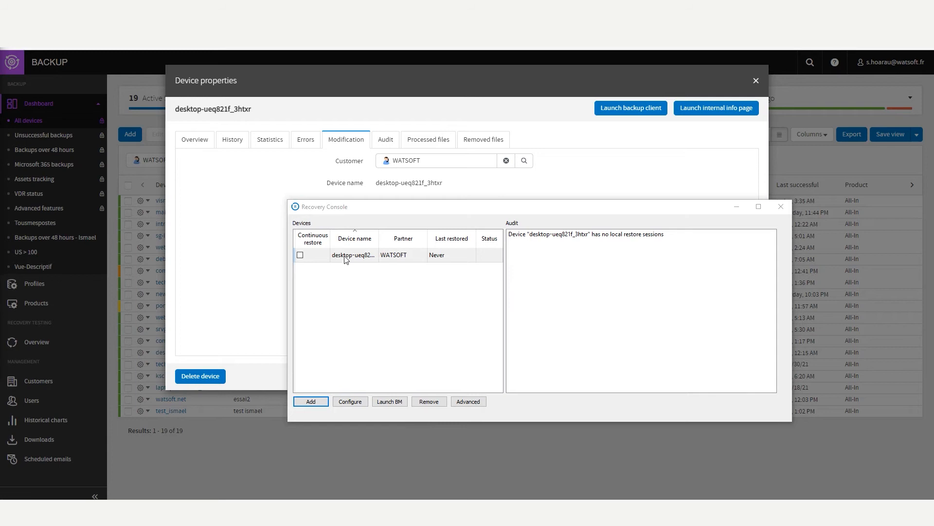
{"action": "left_click", "coordinate": [346, 258]}
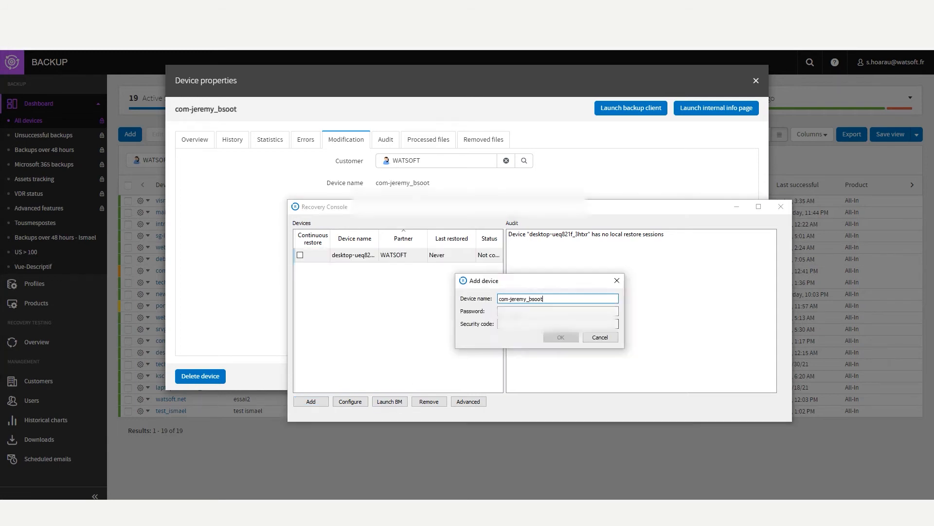
- Add a second WATSOFT workstation to Recovery Console with its device name, password and a newly generated passphrase as security code
{"action": "key", "text": "Tab"}
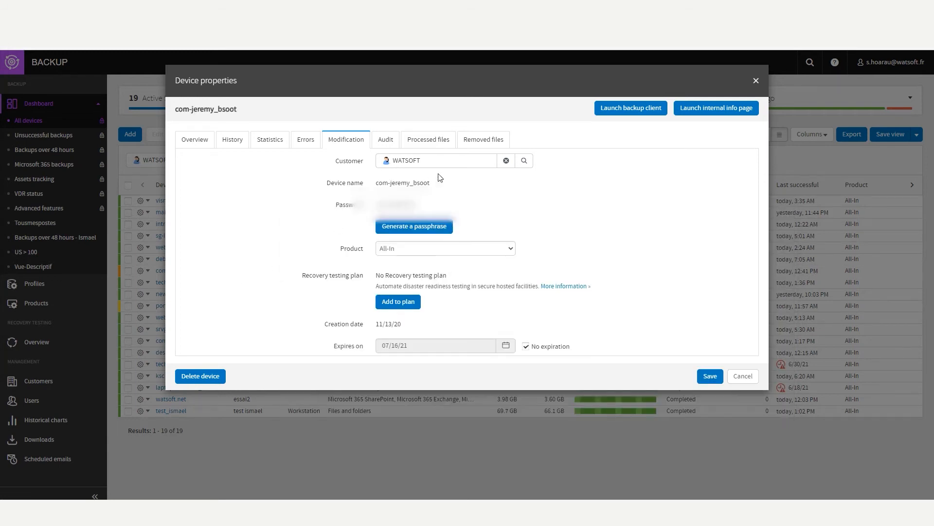
{"action": "left_click", "coordinate": [422, 229]}
{"action": "left_click", "coordinate": [535, 172]}
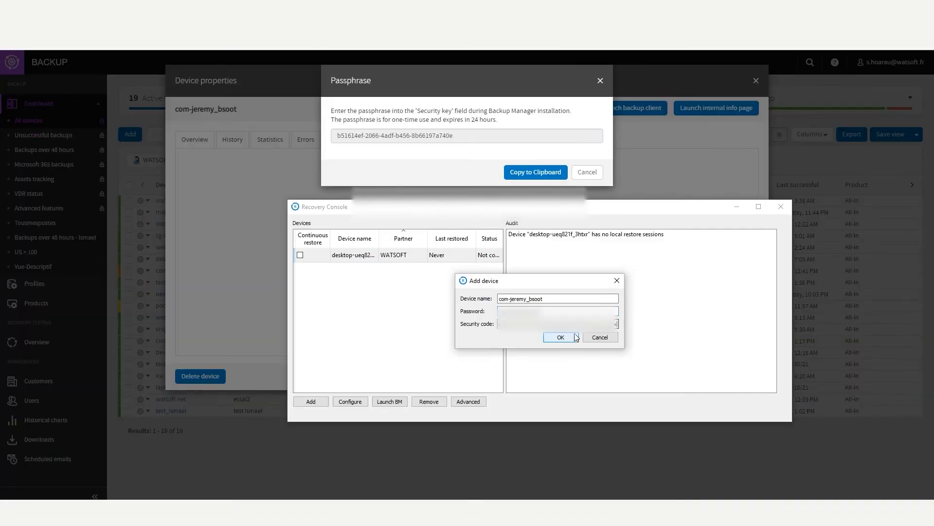
{"action": "left_click", "coordinate": [561, 337]}
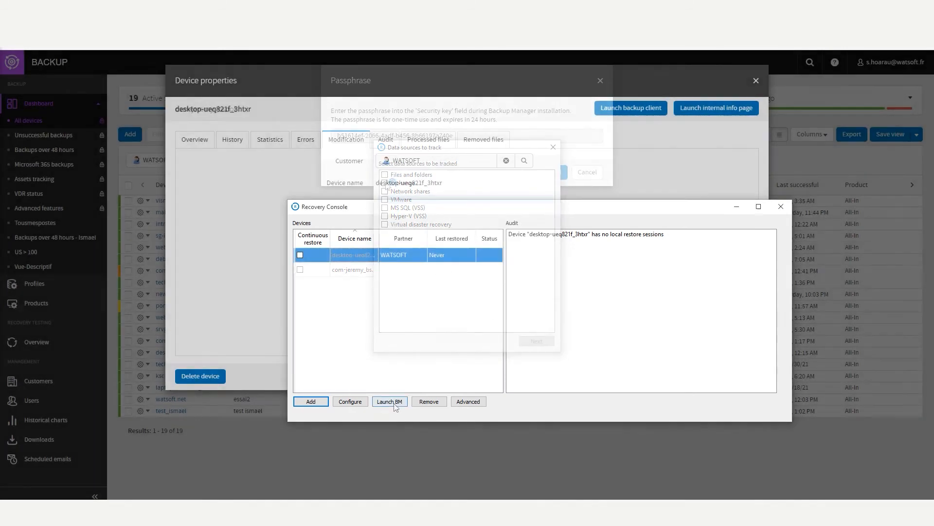
- Launch Backup Manager for desktop-ueq821f_3htxr, review its backup overview and history, and dismiss the translation offer
{"action": "left_click", "coordinate": [396, 402]}
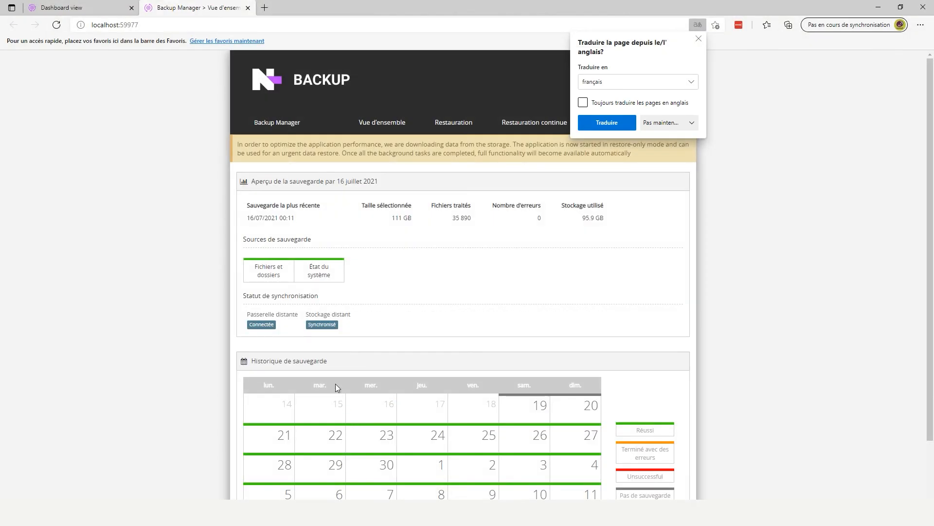
{"action": "scroll", "coordinate": [404, 308], "scroll_direction": "down", "scroll_amount": 1}
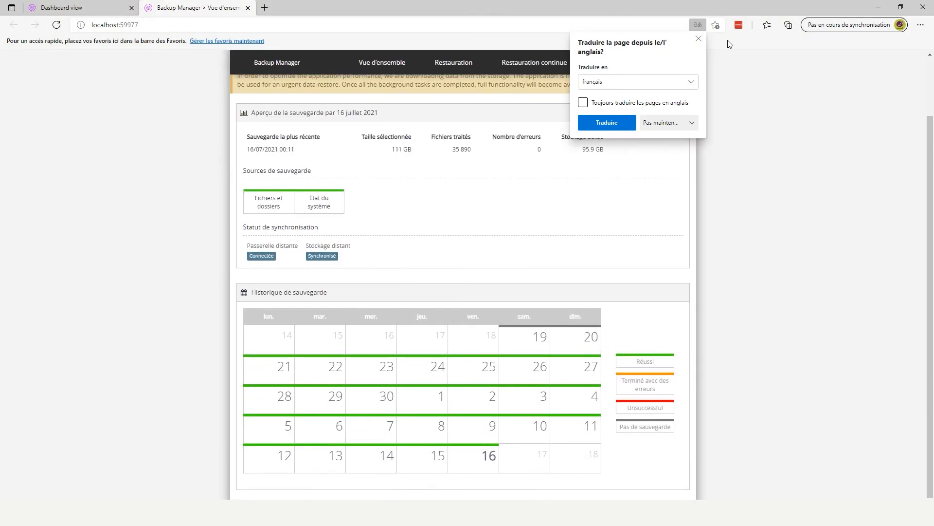
{"action": "left_click", "coordinate": [699, 39]}
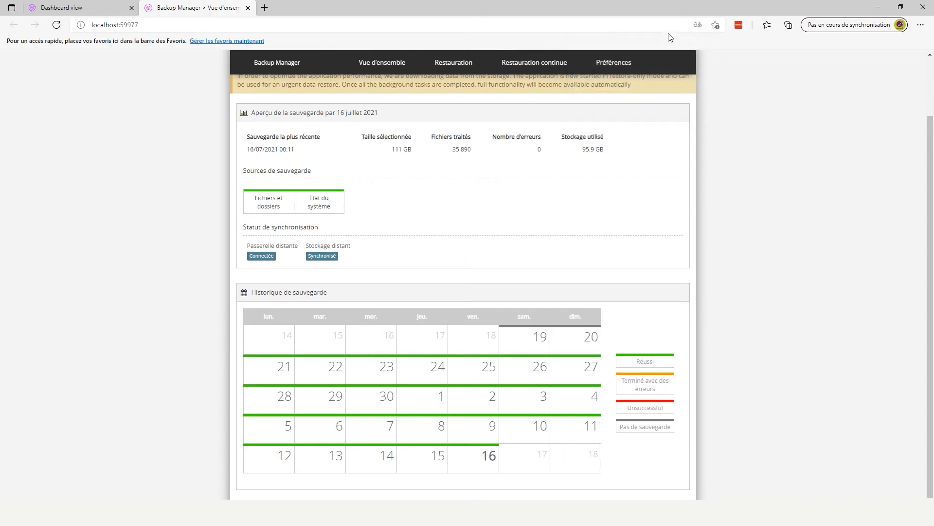
- Look through the restore options for files and folders, system state, virtual disaster recovery and continuous restore, and dismiss the device configuration notice
{"action": "left_click", "coordinate": [454, 62]}
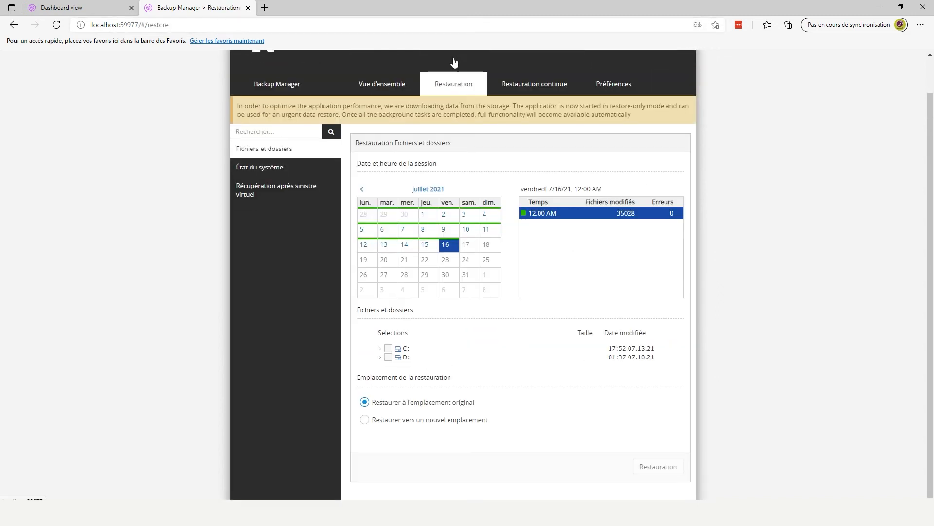
{"action": "left_click", "coordinate": [280, 177]}
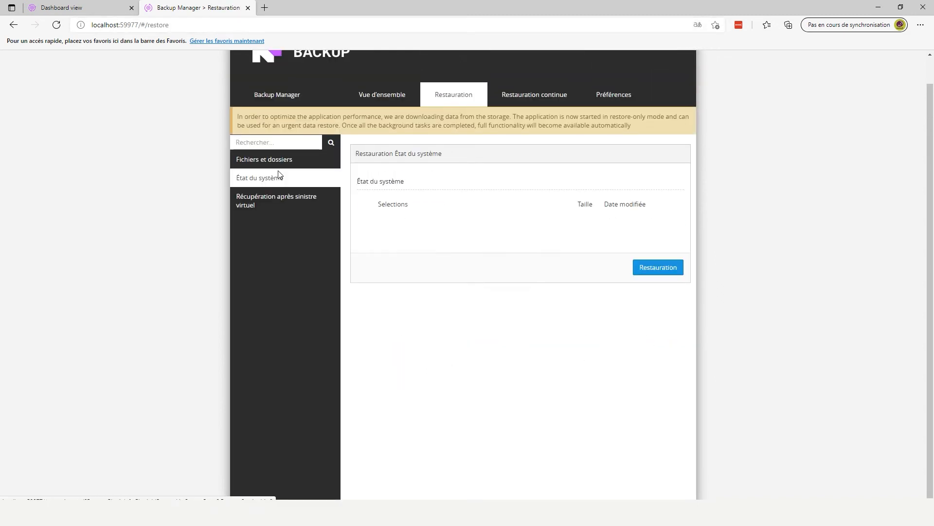
{"action": "left_click", "coordinate": [265, 204]}
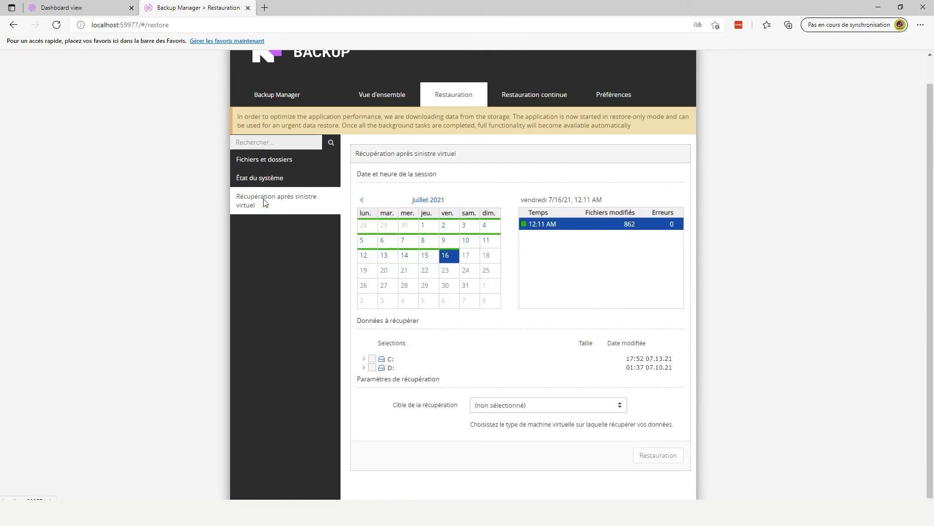
{"action": "left_click", "coordinate": [550, 100]}
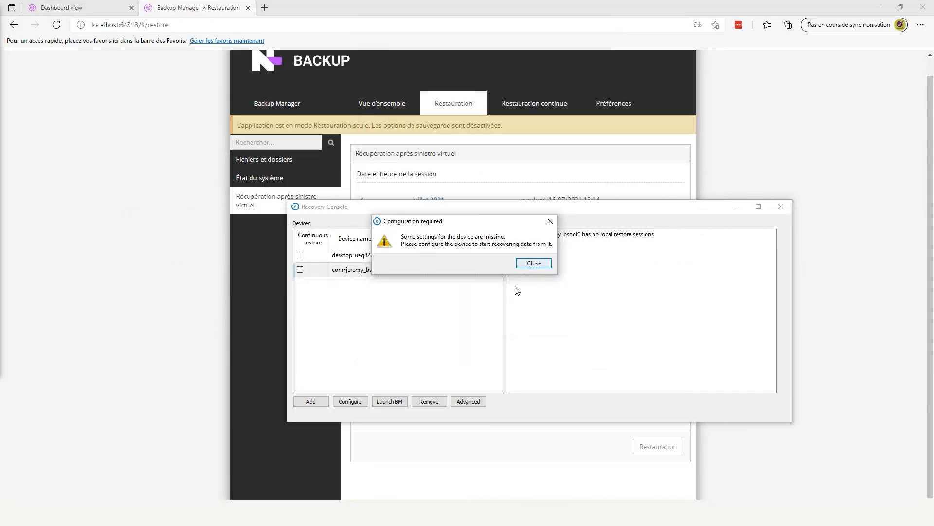
{"action": "left_click", "coordinate": [532, 262]}
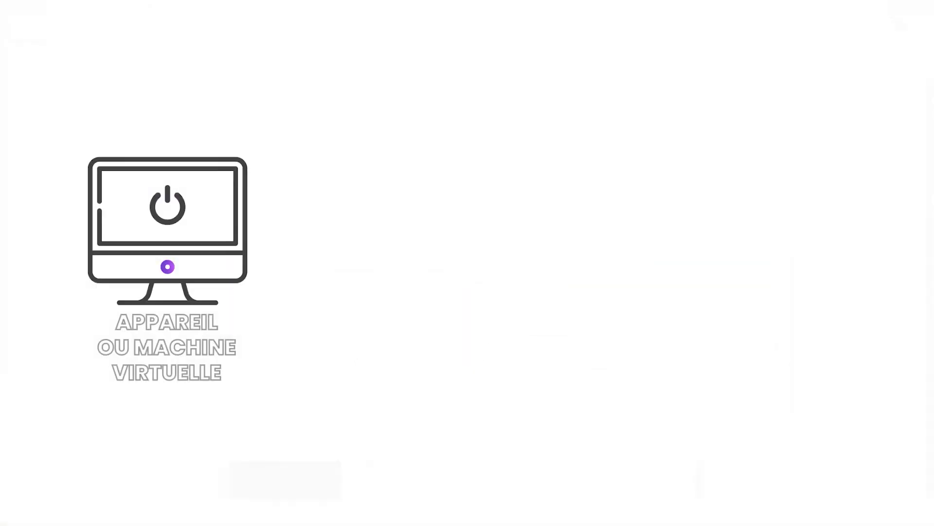